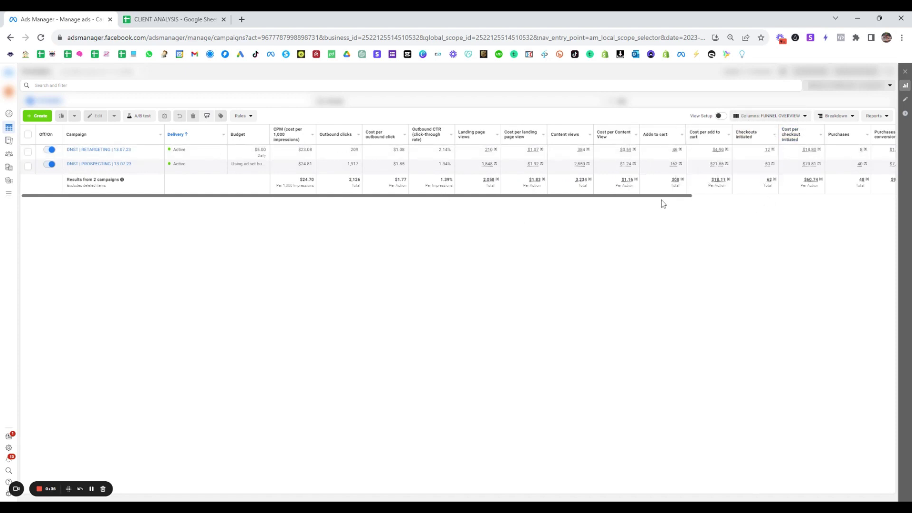
# Review both campaigns' funnel metrics across to the Frequency column, and switch to the CLIENT ANALYSIS spreadsheet in Google Sheets.
pyautogui.moveTo(668, 198); pyautogui.dragTo(892, 198)
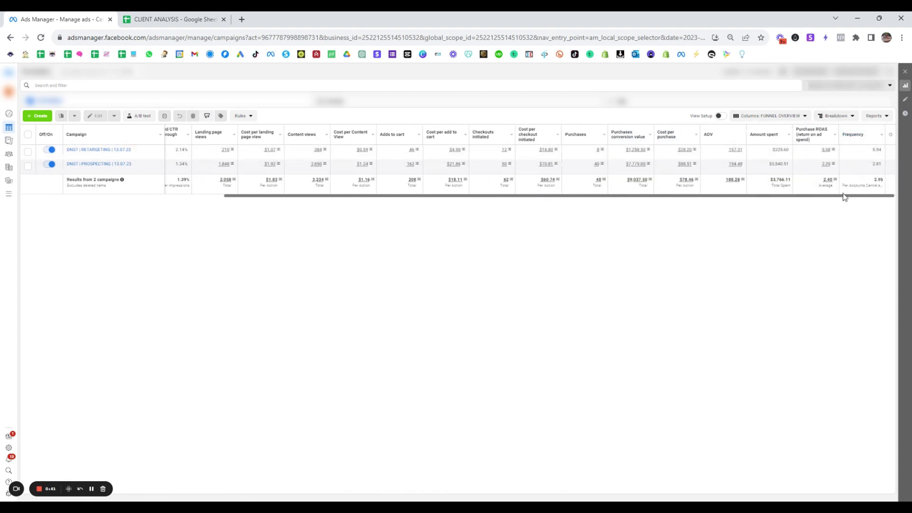
pyautogui.moveTo(841, 199); pyautogui.dragTo(407, 216)
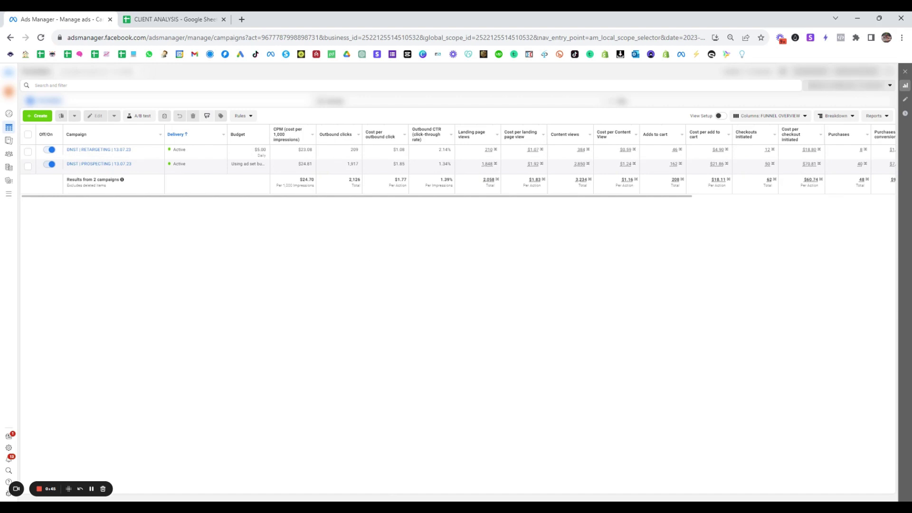
pyautogui.click(171, 19)
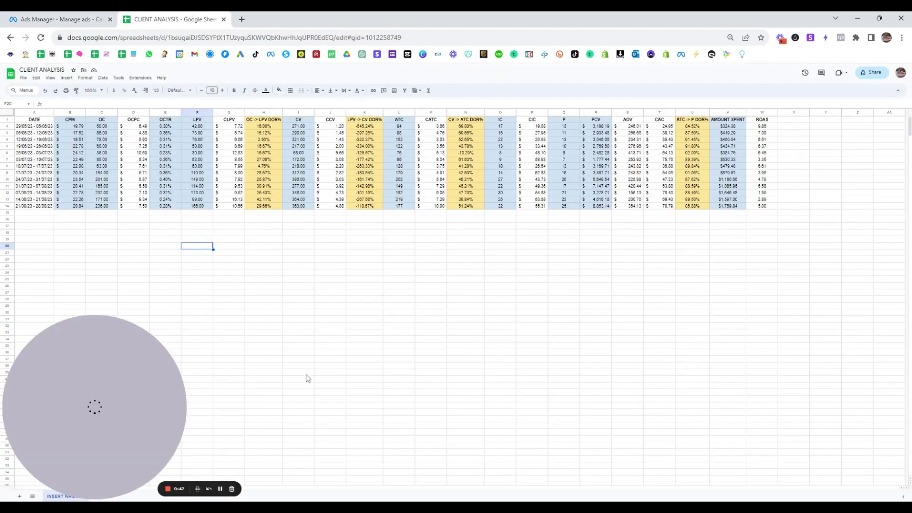
pyautogui.click(79, 488)
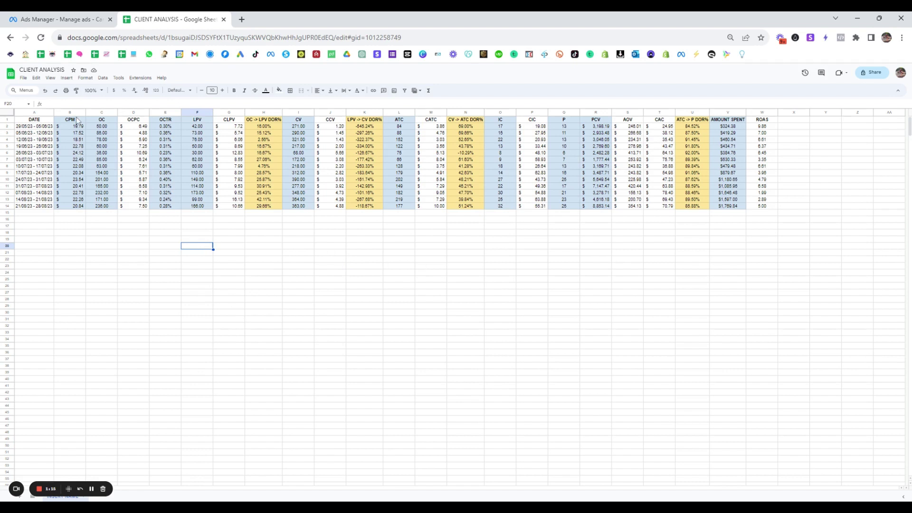
# Examine the weekly CPM, OC and OCTR figures in the client analysis table.
pyautogui.moveTo(78, 122); pyautogui.dragTo(76, 207)
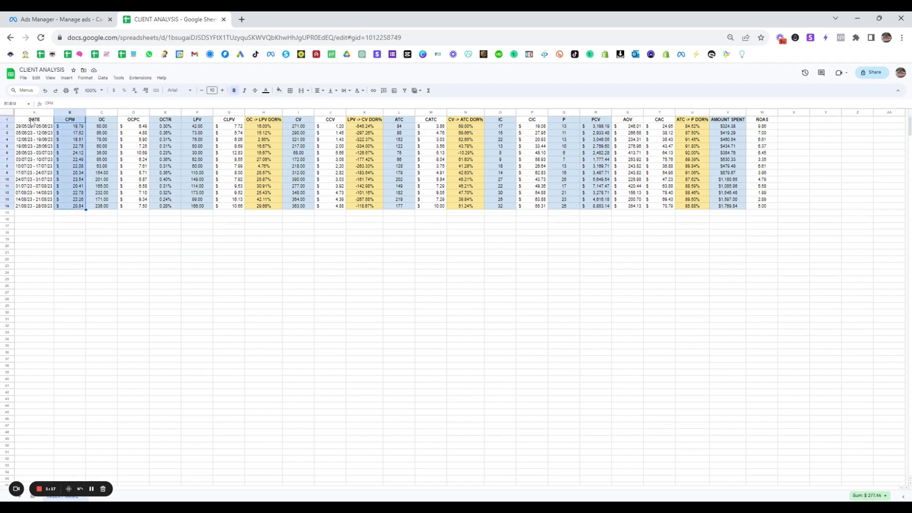
pyautogui.moveTo(33, 122); pyautogui.dragTo(102, 119)
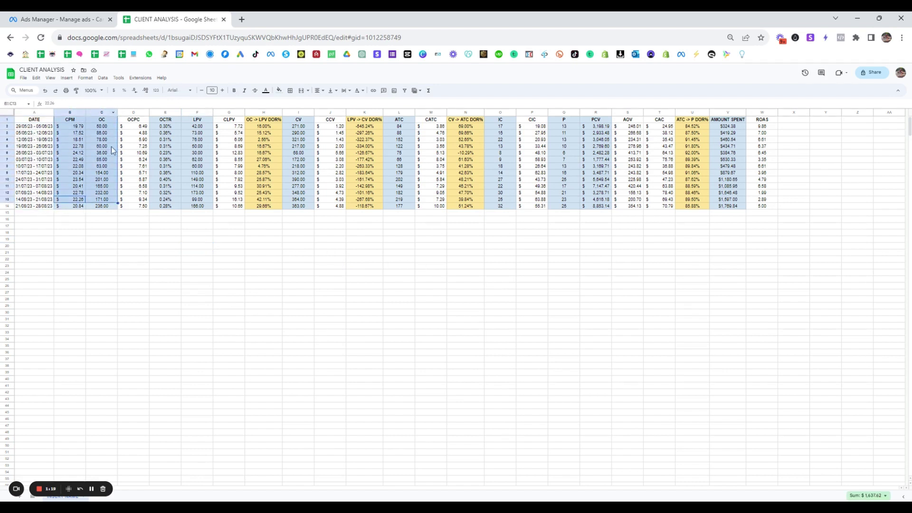
pyautogui.click(166, 160)
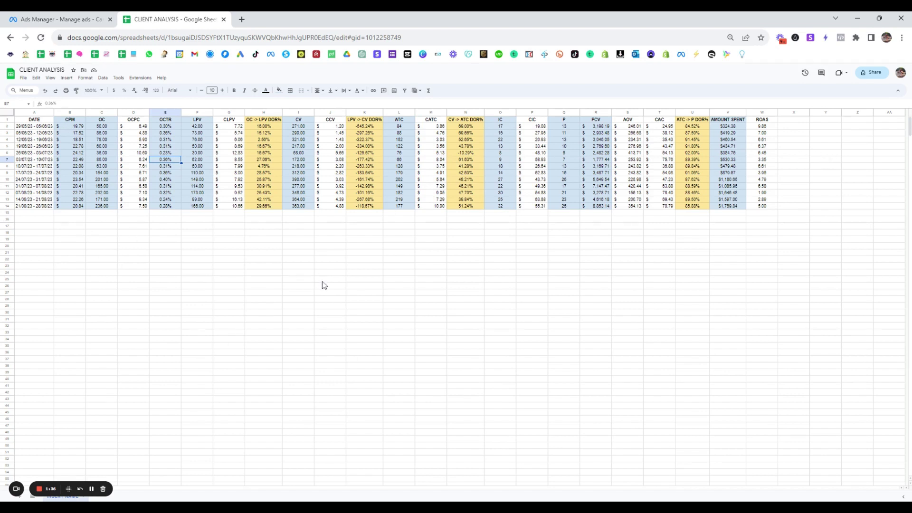
pyautogui.click(143, 273)
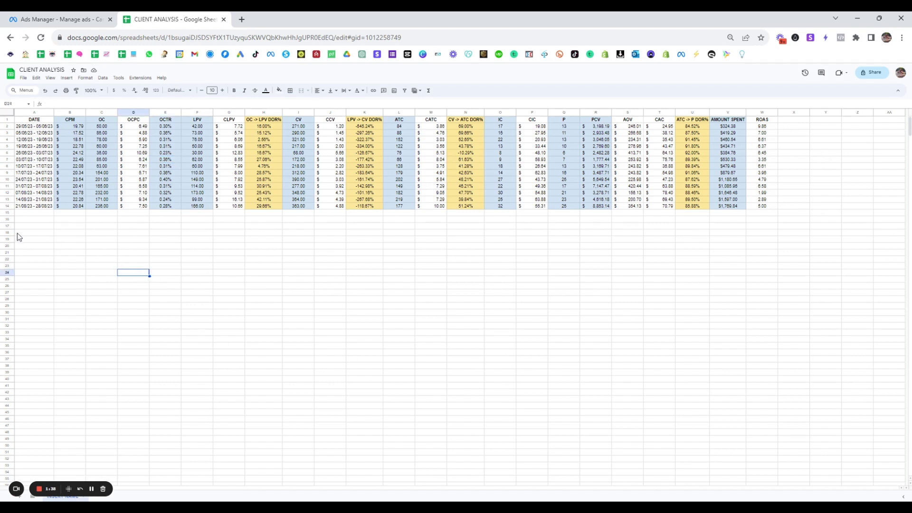
# Examine the weekly rows from 31/07/23 to 28/08/23 and compare the amount spent in the first and last weeks.
pyautogui.moveTo(7, 186); pyautogui.dragTo(7, 206)
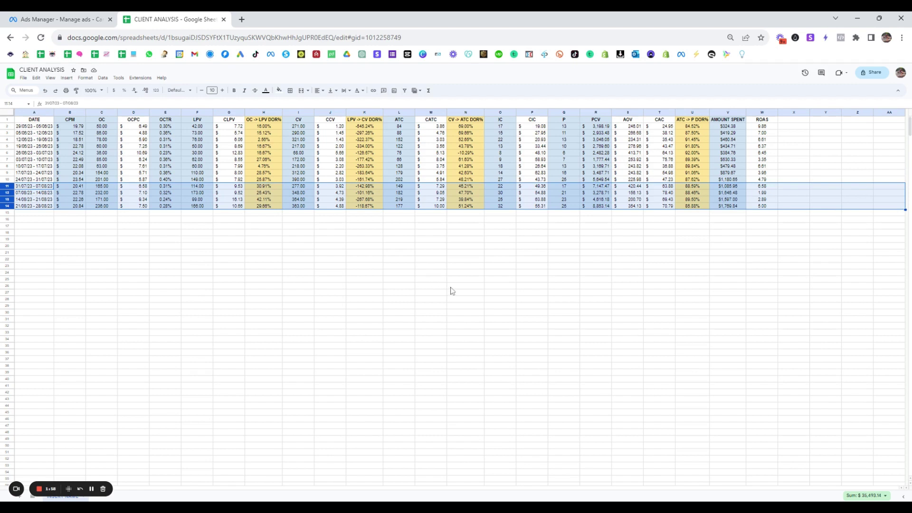
pyautogui.click(363, 259)
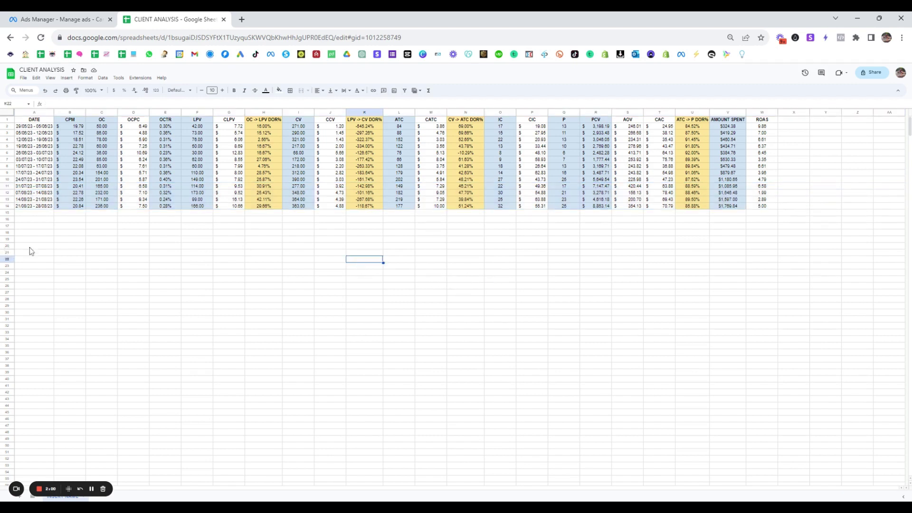
pyautogui.click(7, 206)
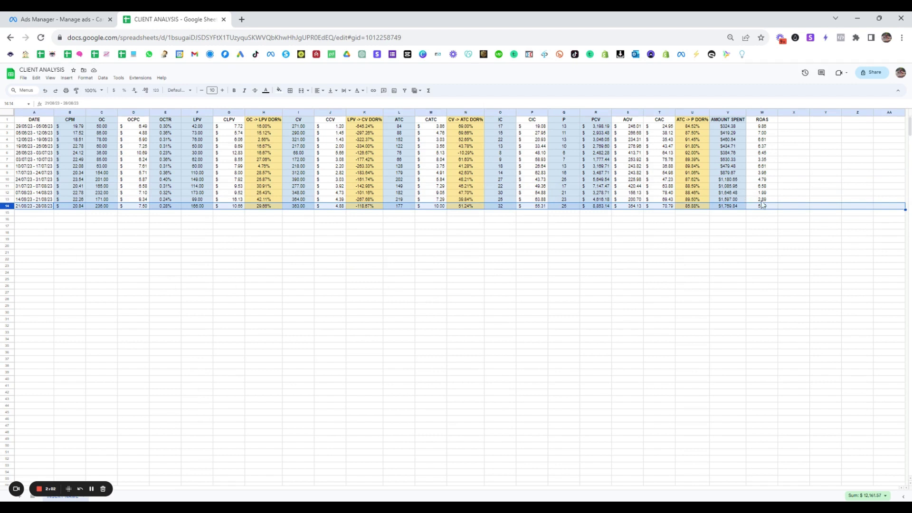
pyautogui.click(8, 199)
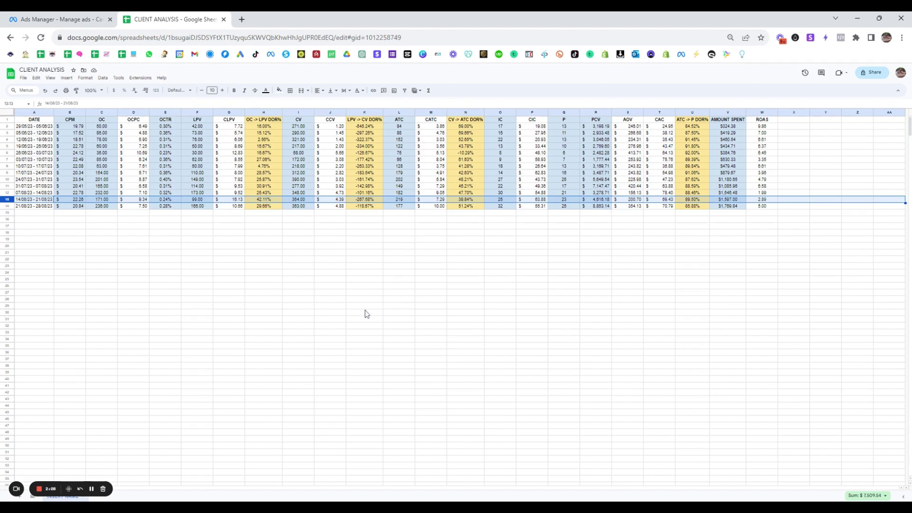
pyautogui.moveTo(366, 313); pyautogui.dragTo(362, 306)
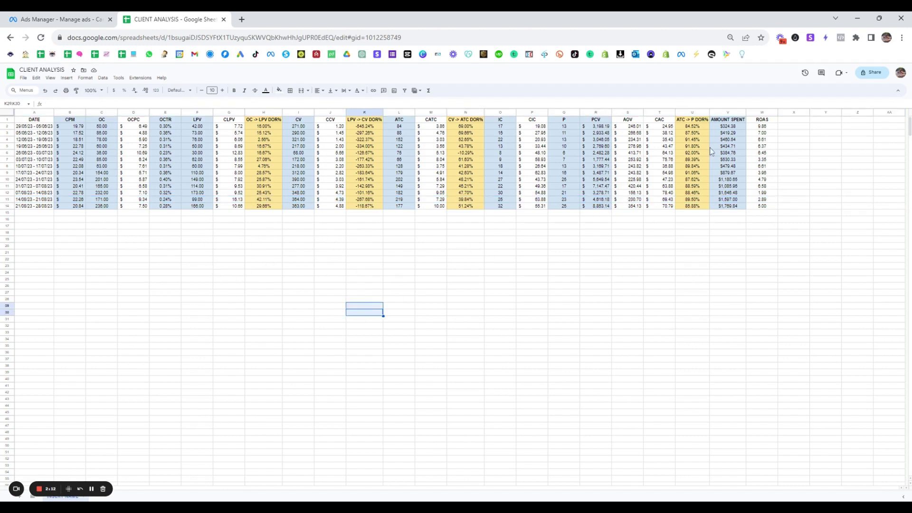
pyautogui.click(739, 127)
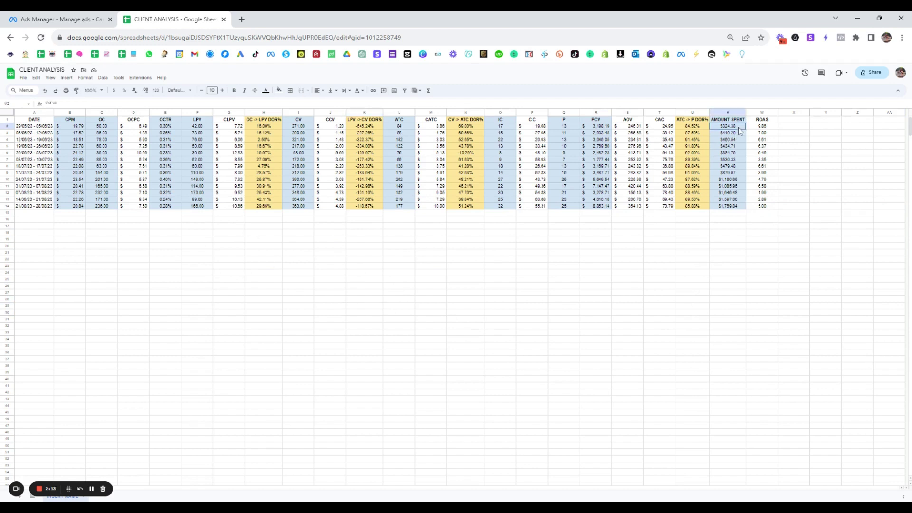
pyautogui.click(737, 207)
# Examine the four yellow DOR% columns and the ROAS column across all weeks.
pyautogui.click(264, 113)
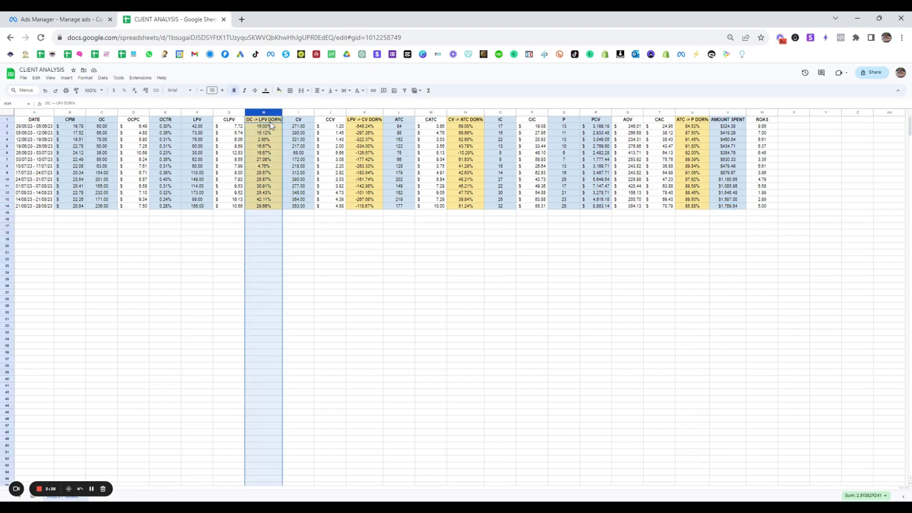
pyautogui.click(367, 112)
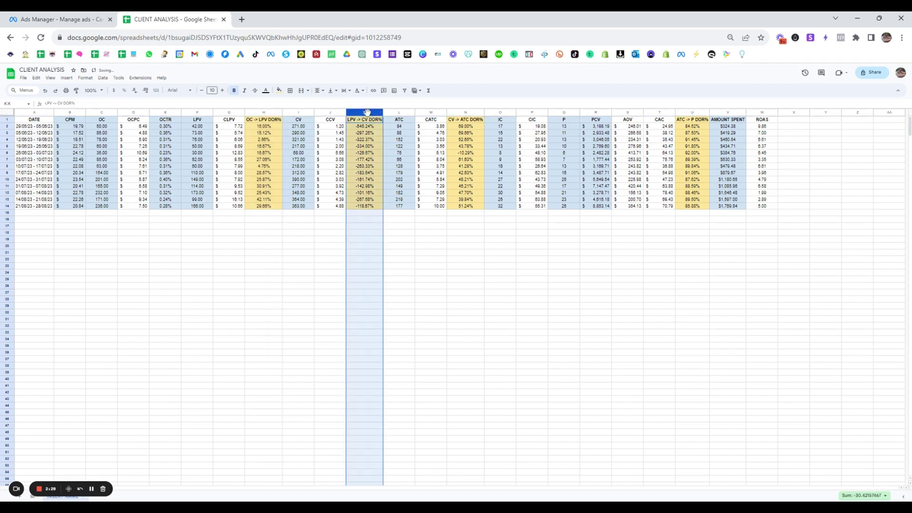
pyautogui.click(466, 112)
pyautogui.click(701, 113)
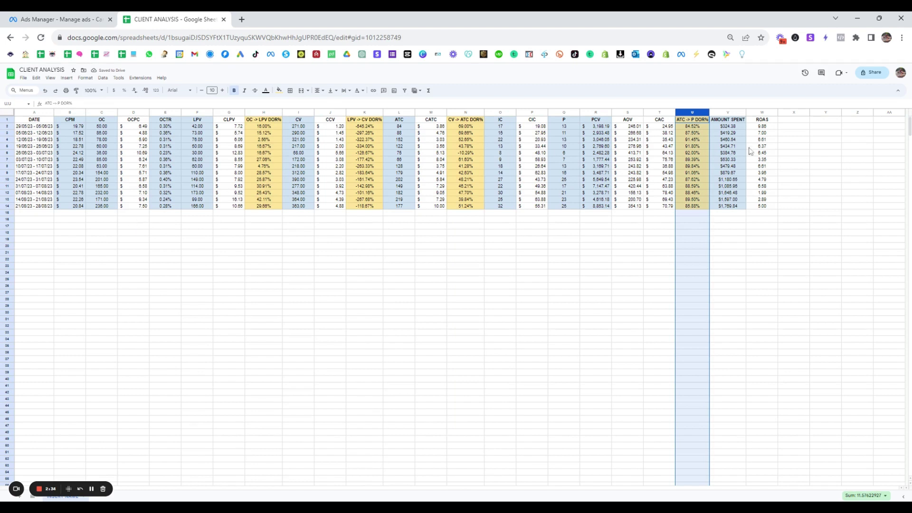
pyautogui.click(770, 113)
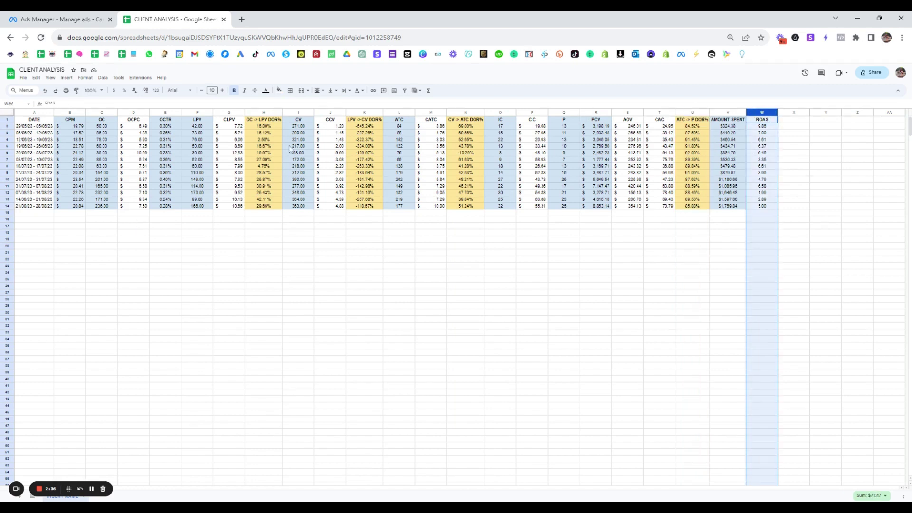
pyautogui.click(60, 220)
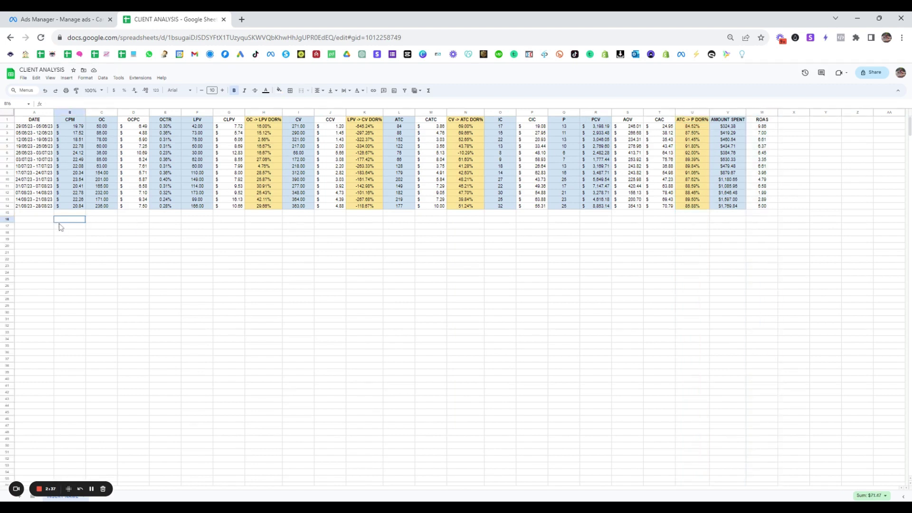
# Inspect the 21/08/23 - 28/08/23 row and compare its ROAS with that of the 07/08/23 - 14/08/23 week.
pyautogui.click(7, 206)
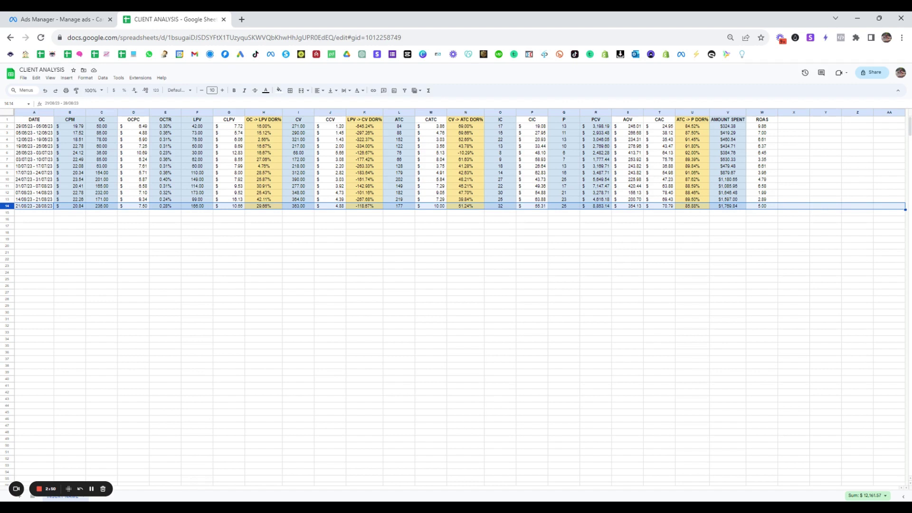
pyautogui.click(762, 112)
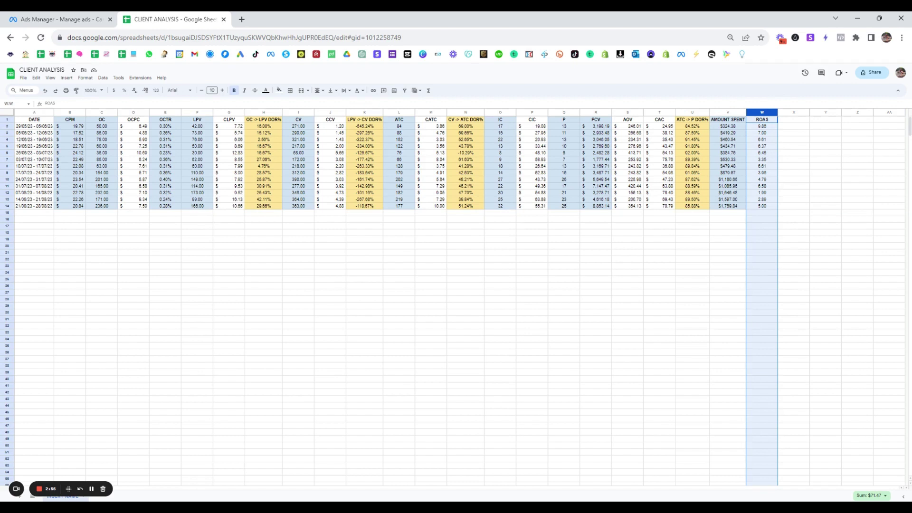
pyautogui.click(762, 206)
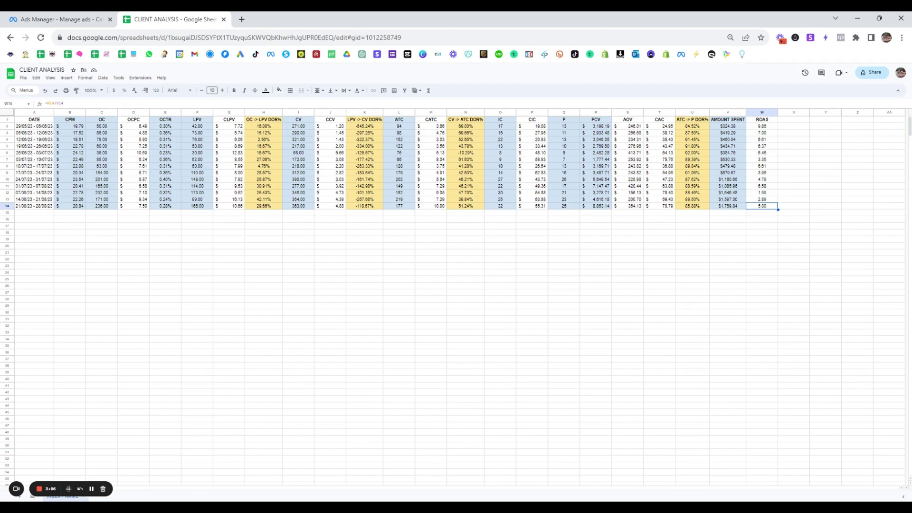
pyautogui.click(771, 194)
# Inspect the 07/08/23 - 14/08/23 row, checking its OCTR, CLPV and OC -> LPV DOR% values.
pyautogui.click(7, 192)
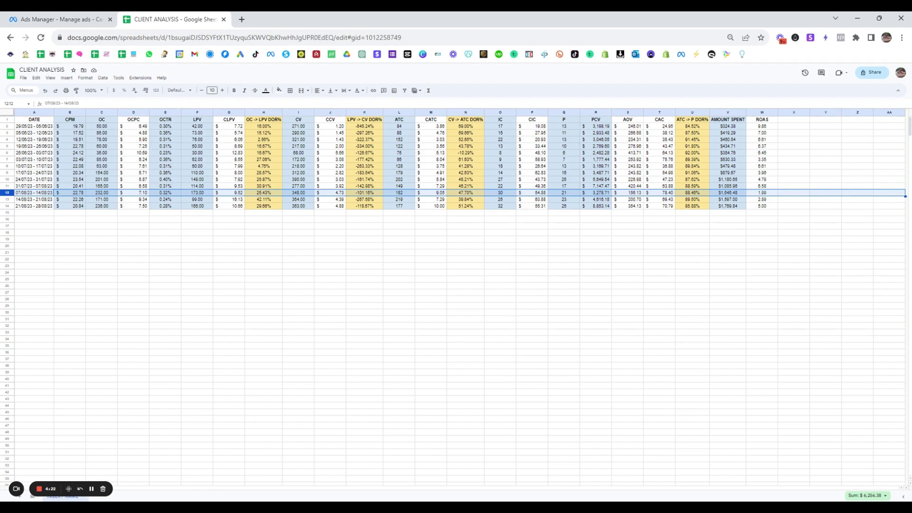
pyautogui.click(166, 194)
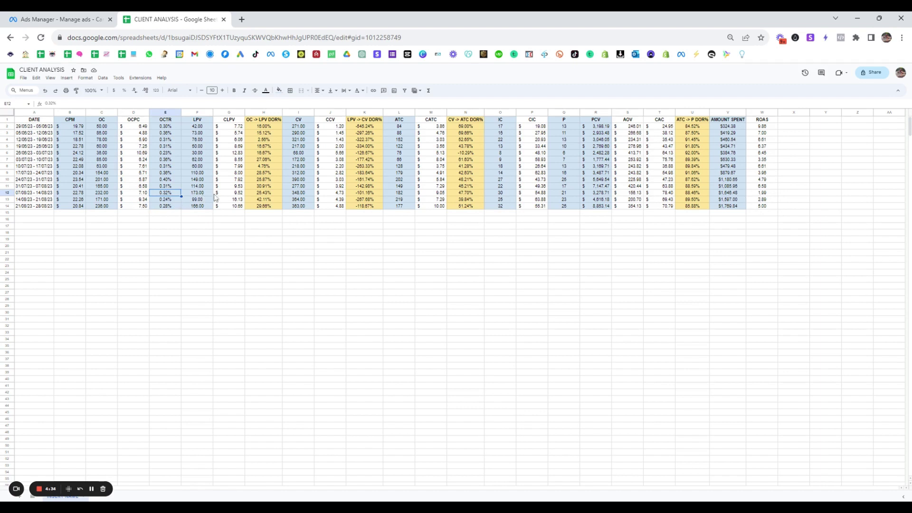
pyautogui.click(229, 195)
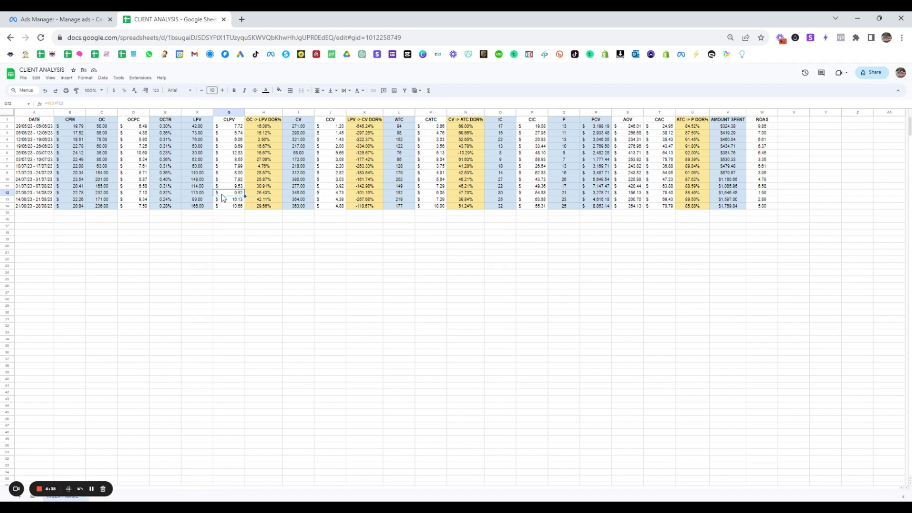
pyautogui.click(267, 195)
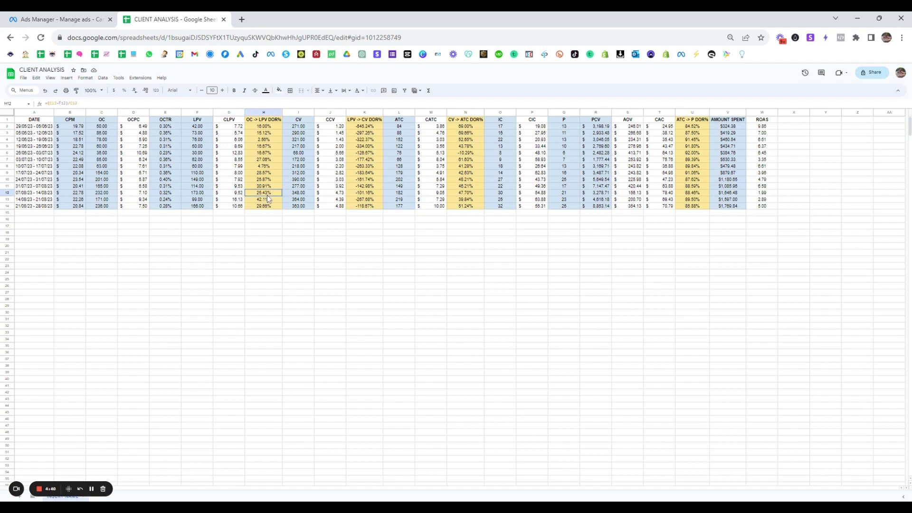
# Examine the OC -> LPV DOR%, CCV and LPV -> CV DOR% columns across all weeks.
pyautogui.click(258, 111)
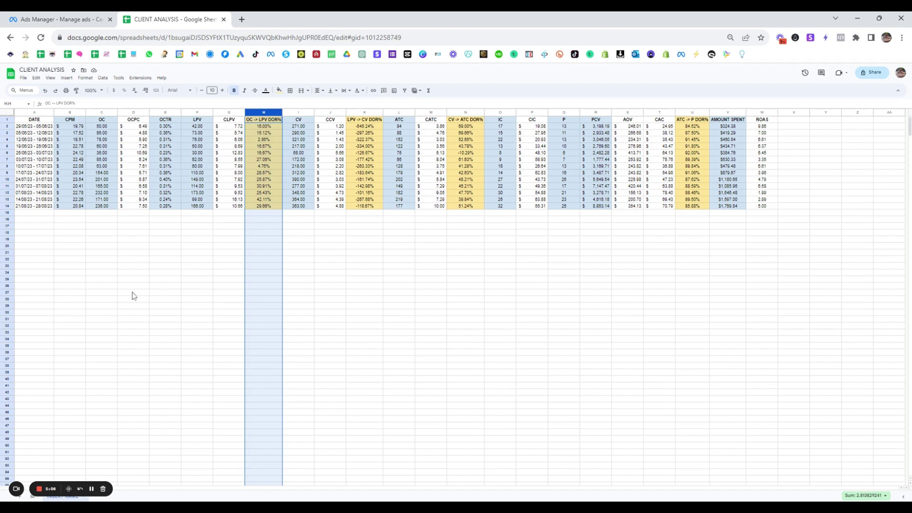
pyautogui.click(327, 112)
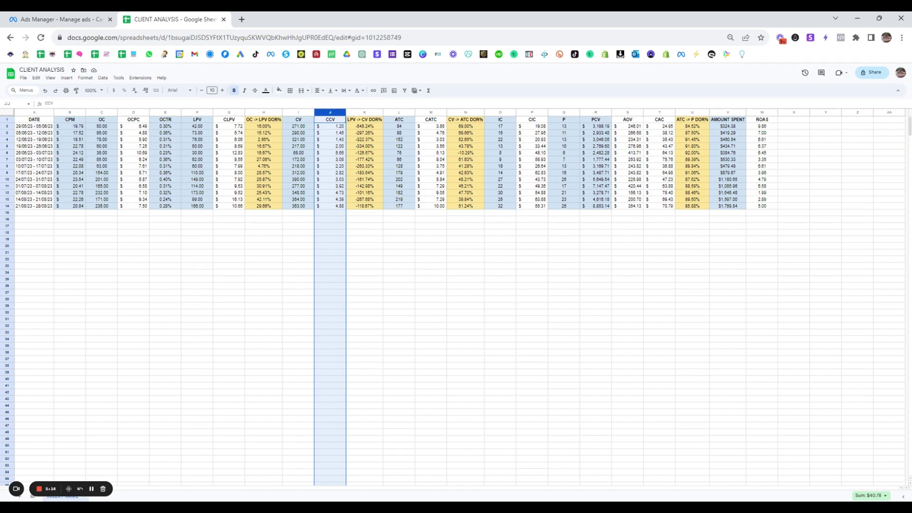
pyautogui.click(364, 112)
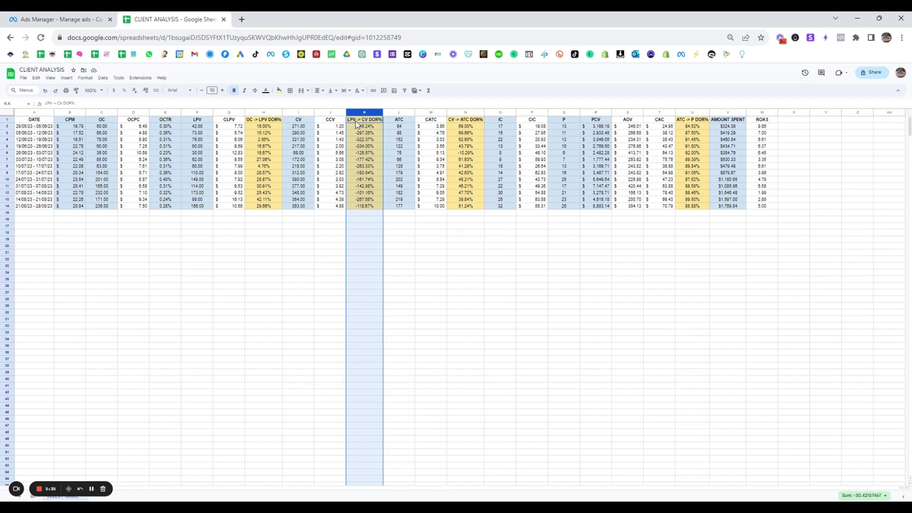
# Examine the CV -> ATC DOR% column, focusing on the last five weeks, and check the latest week's CATC and CIC.
pyautogui.click(463, 112)
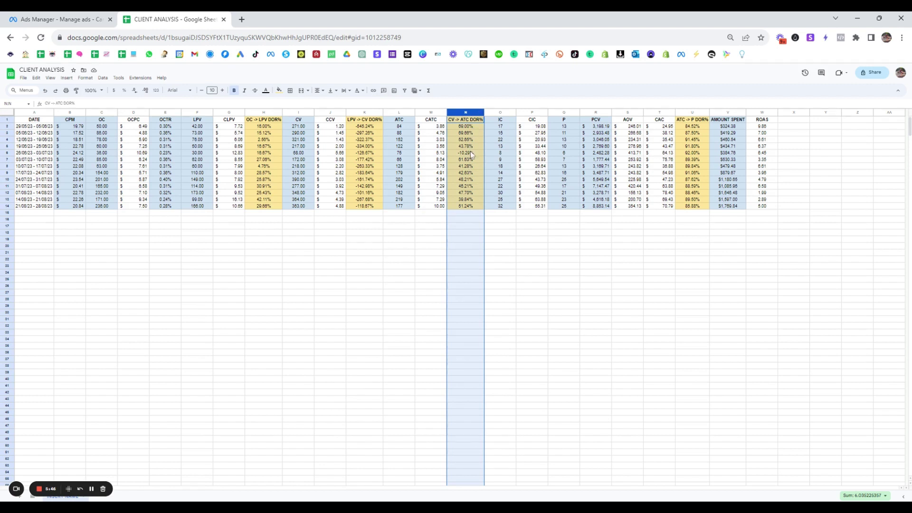
pyautogui.click(467, 207)
pyautogui.moveTo(468, 208); pyautogui.dragTo(467, 180)
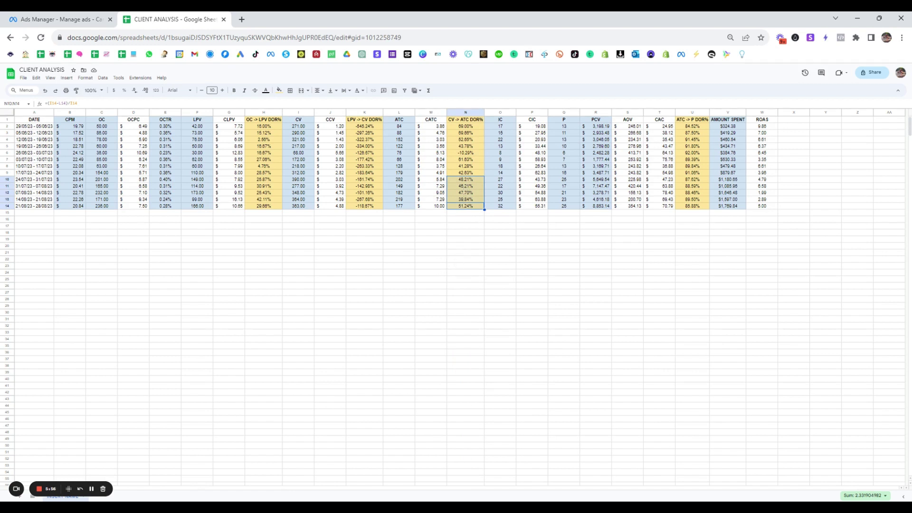
pyautogui.click(535, 253)
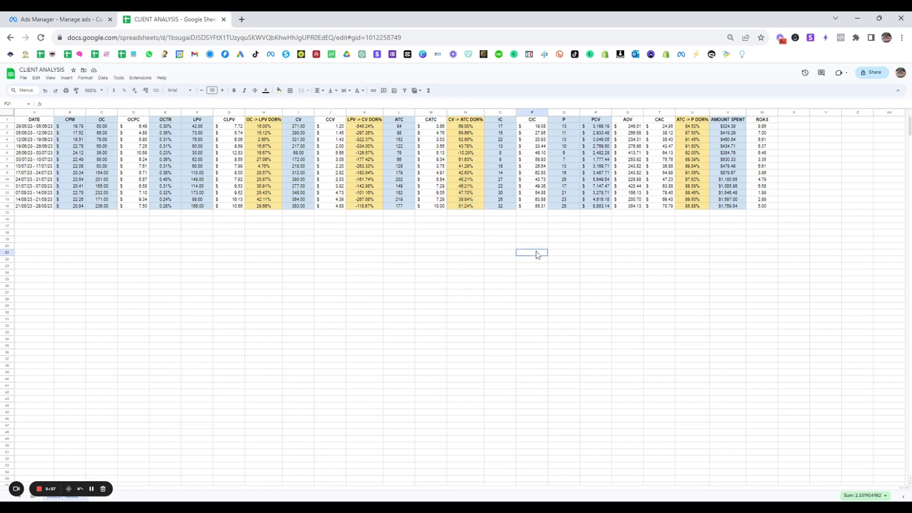
pyautogui.click(438, 207)
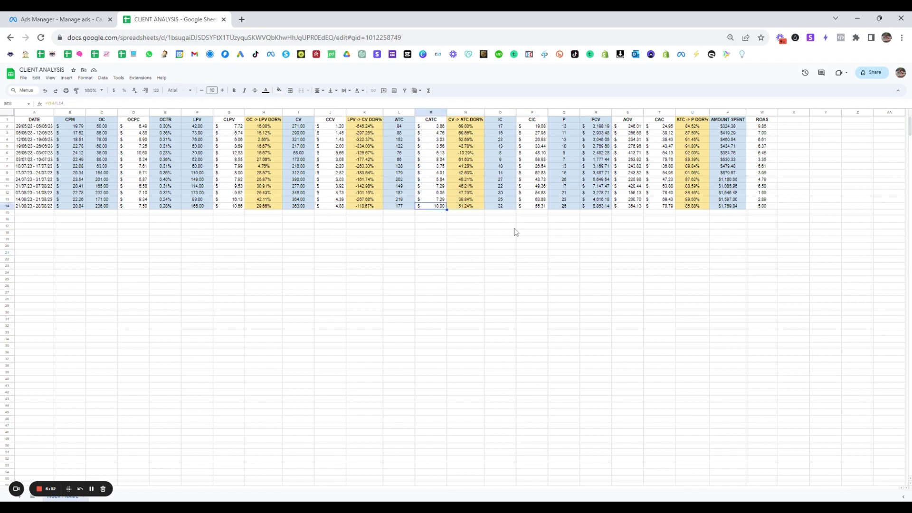
pyautogui.click(541, 206)
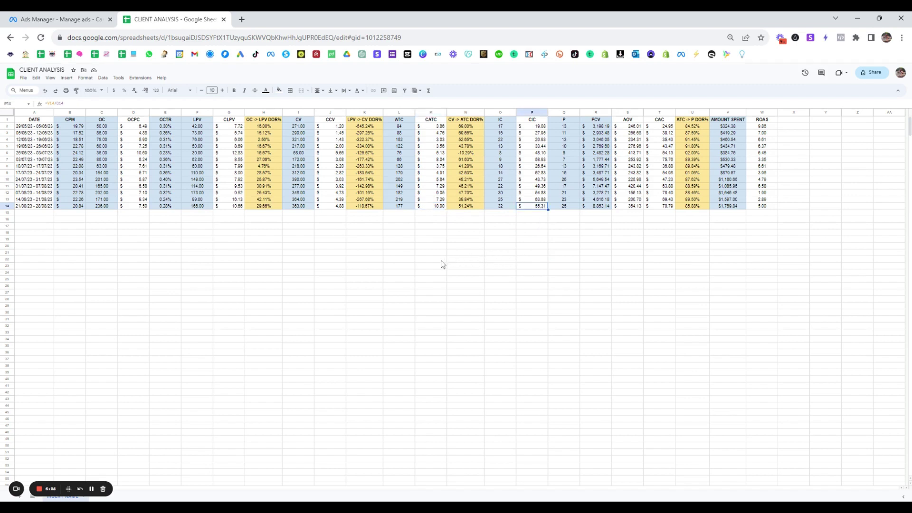
pyautogui.click(471, 207)
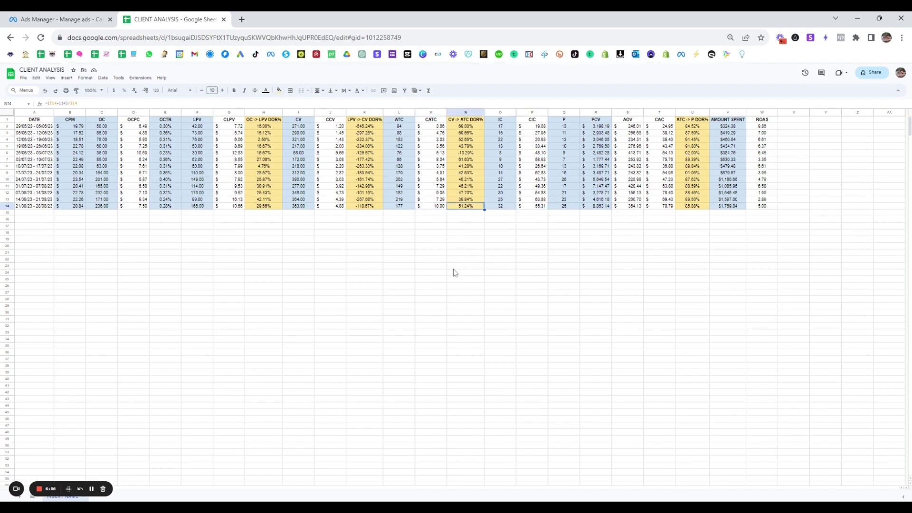
# Compare the CATC and CIC values of the 21/08/23 - 28/08/23 week.
pyautogui.click(441, 207)
pyautogui.click(542, 207)
pyautogui.click(439, 207)
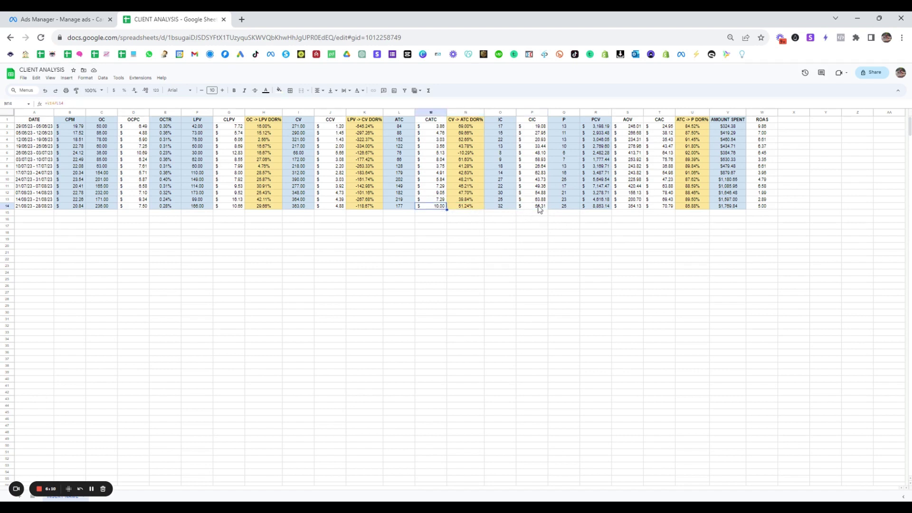
pyautogui.click(541, 207)
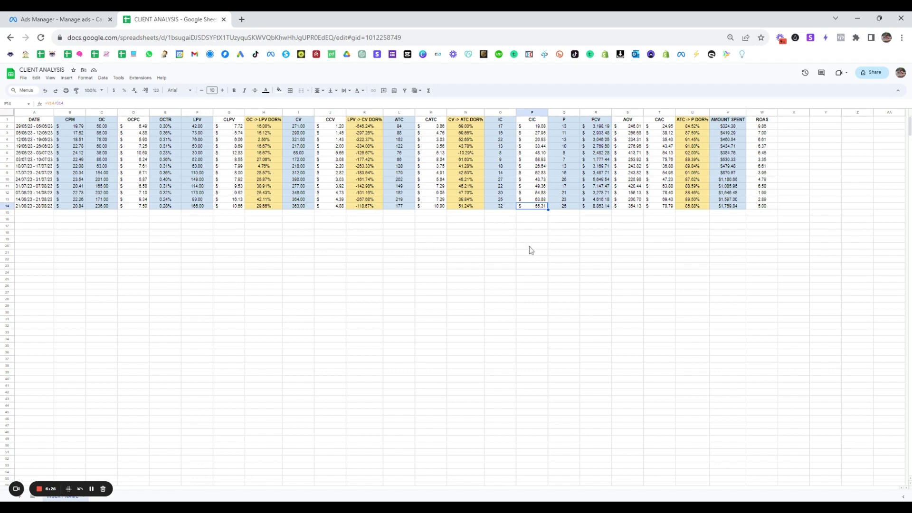
# Check the PCV, AOV, CAC and ATC -> P DOR% values of the 21/08/23 - 28/08/23 week.
pyautogui.press('Right')
pyautogui.press('Right')
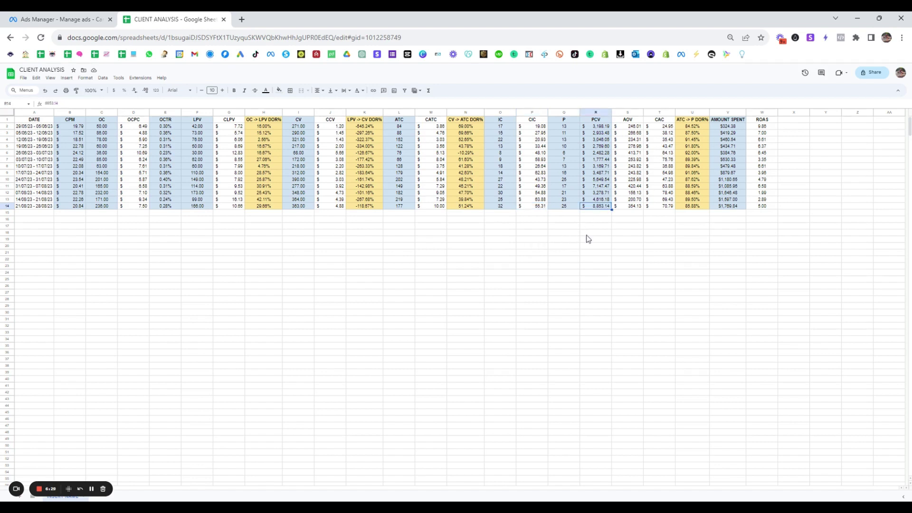
pyautogui.click(640, 208)
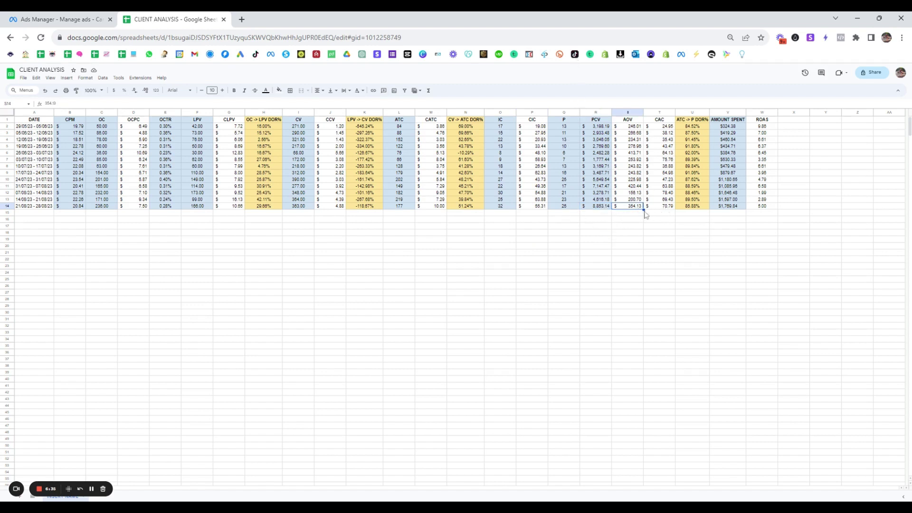
pyautogui.click(662, 207)
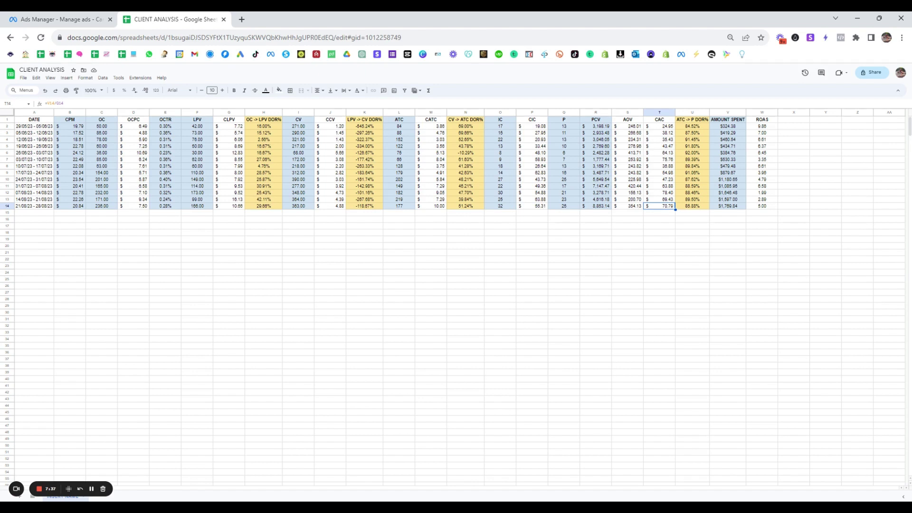
pyautogui.click(700, 207)
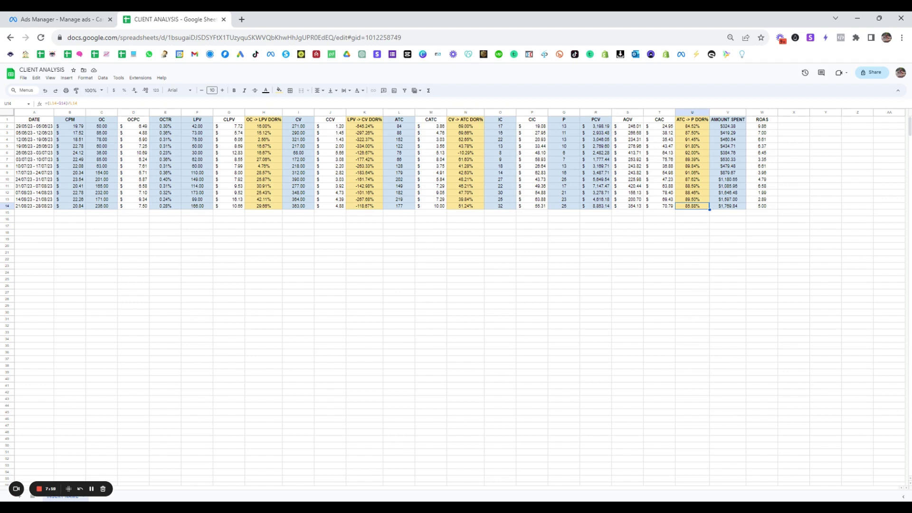
pyautogui.click(404, 239)
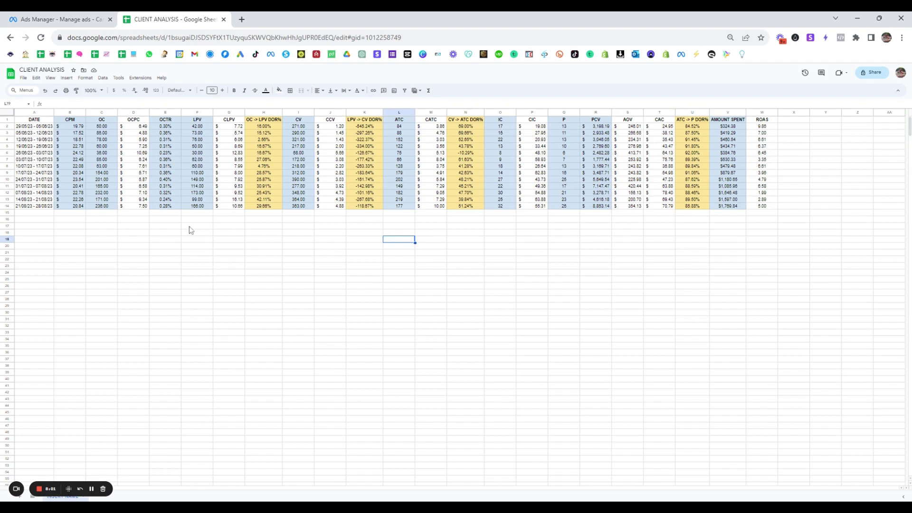
# Review the full 21/08/23 - 28/08/23 row and examine the ROAS column across all weeks.
pyautogui.click(168, 227)
pyautogui.click(6, 206)
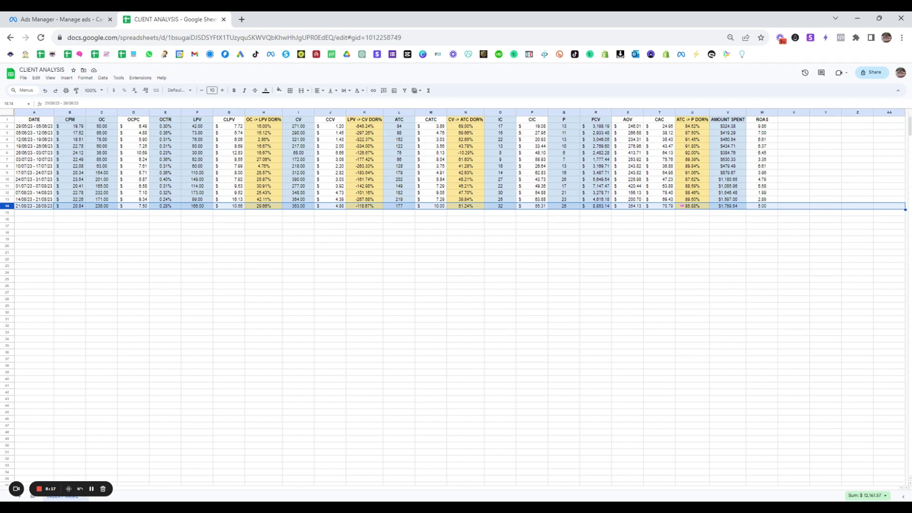
pyautogui.click(762, 113)
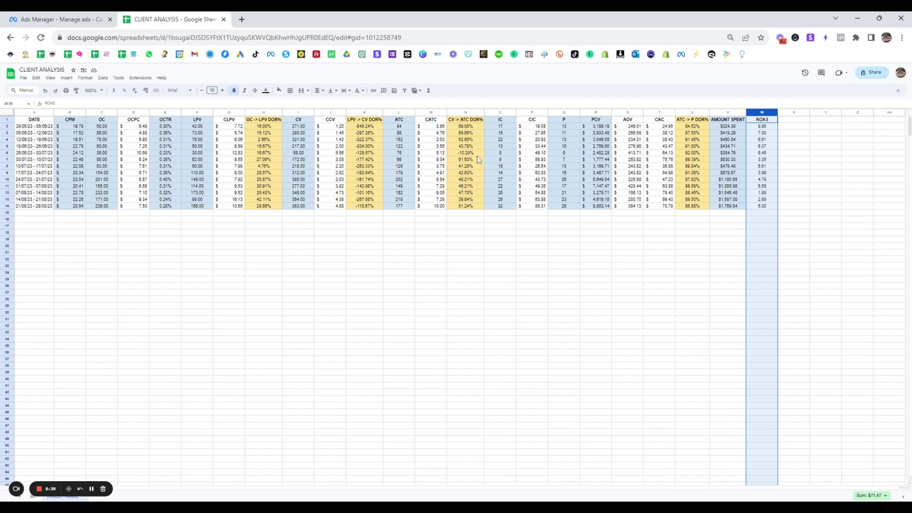
pyautogui.click(144, 239)
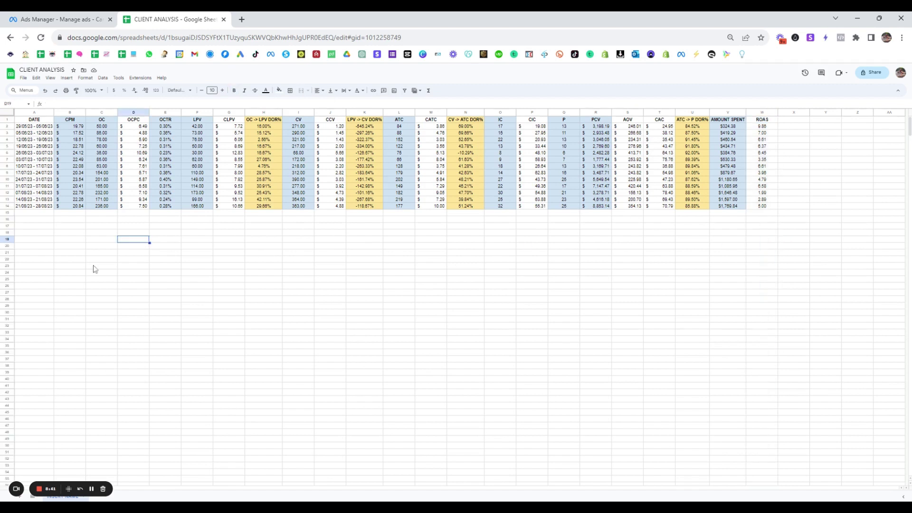
pyautogui.click(31, 263)
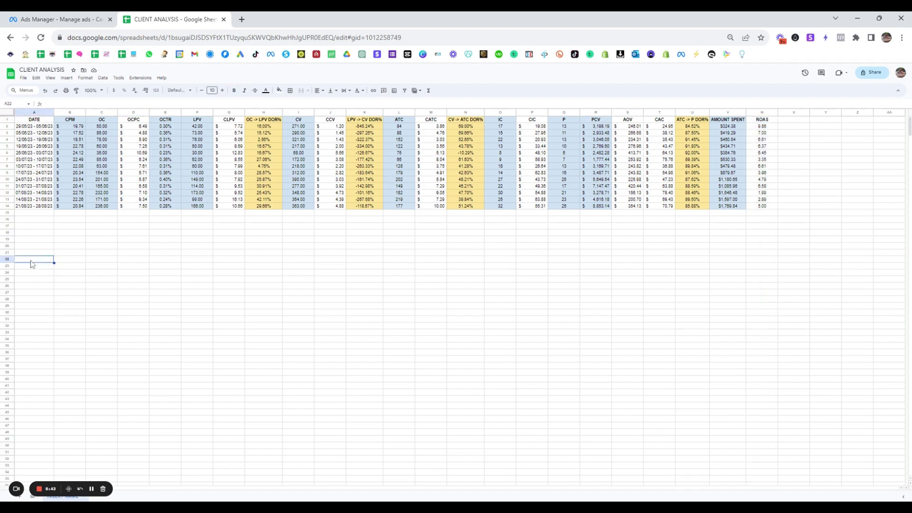
# Examine the 21/08/23 - 28/08/23 row together with the three weeks before it, starting from 31/07/23 - 07/08/23.
pyautogui.click(8, 206)
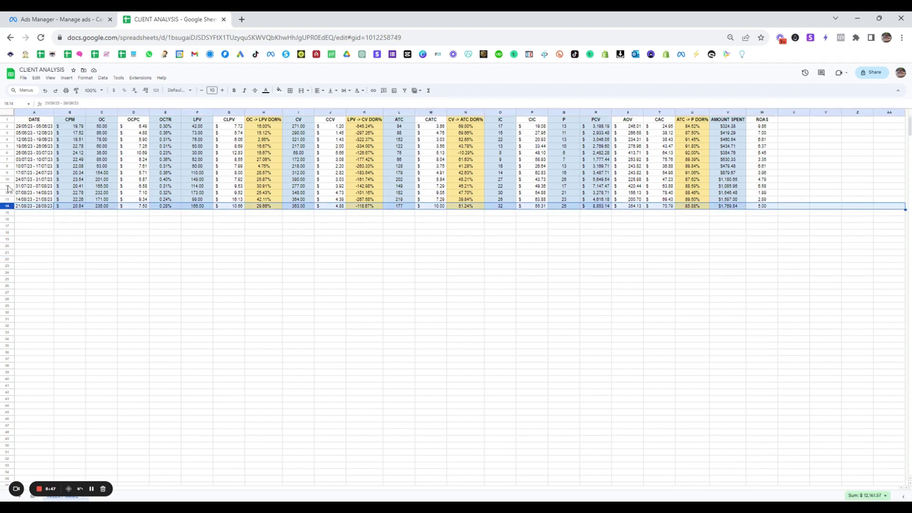
pyautogui.moveTo(8, 188); pyautogui.dragTo(9, 206)
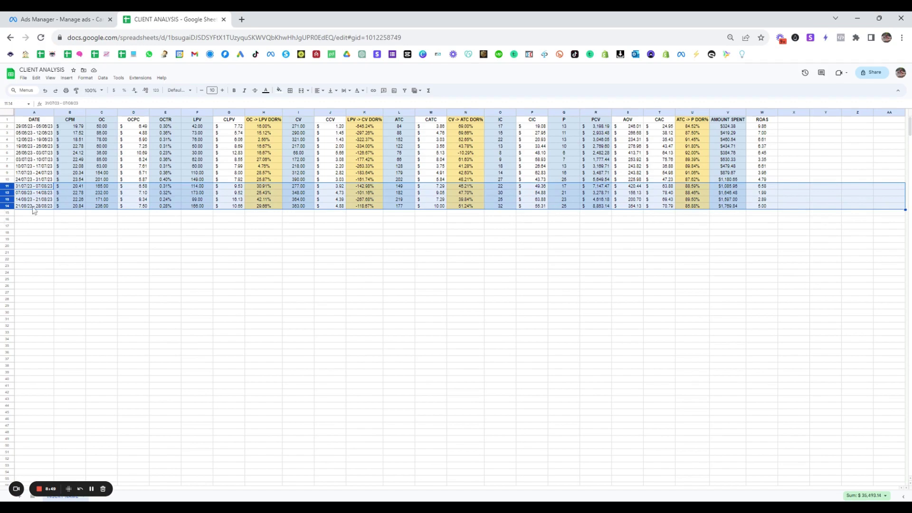
pyautogui.click(36, 280)
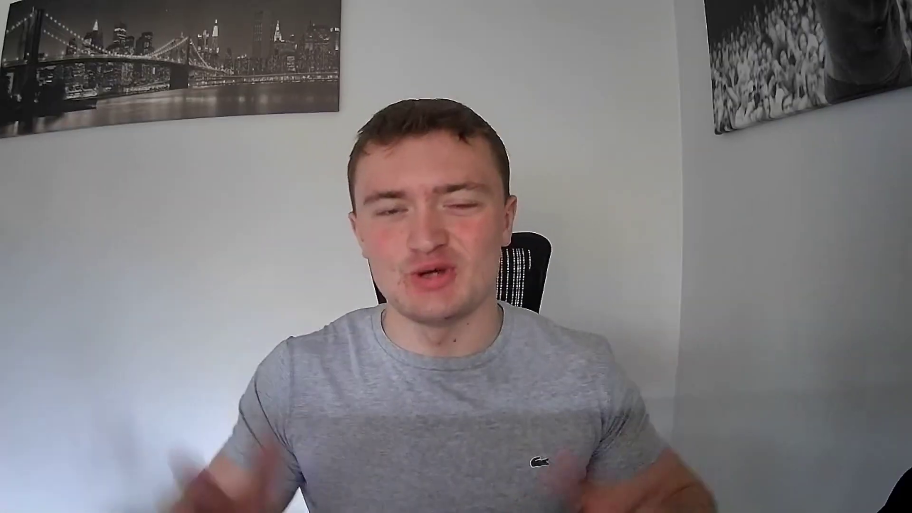